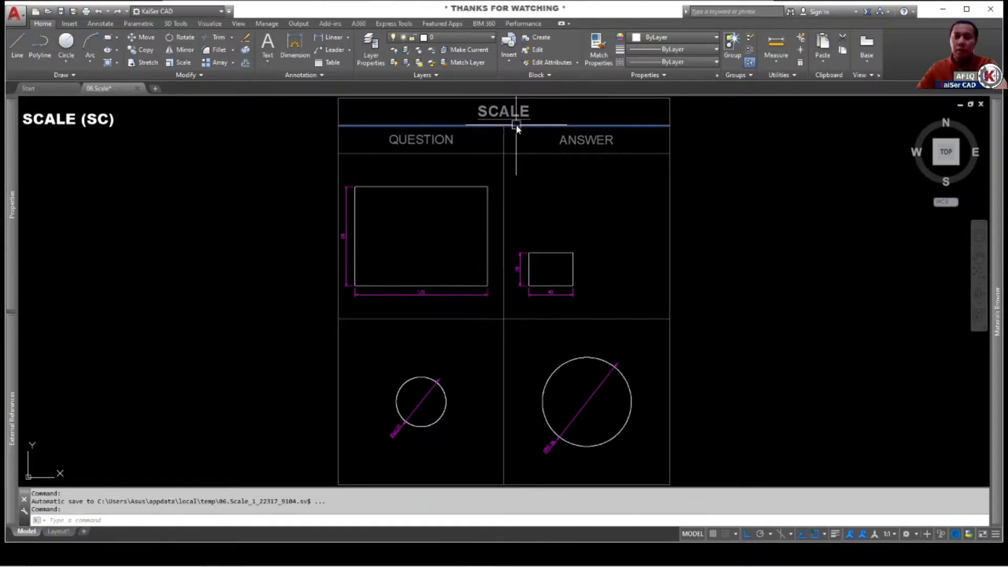
pyautogui.click(498, 127)
pyautogui.press('Escape')
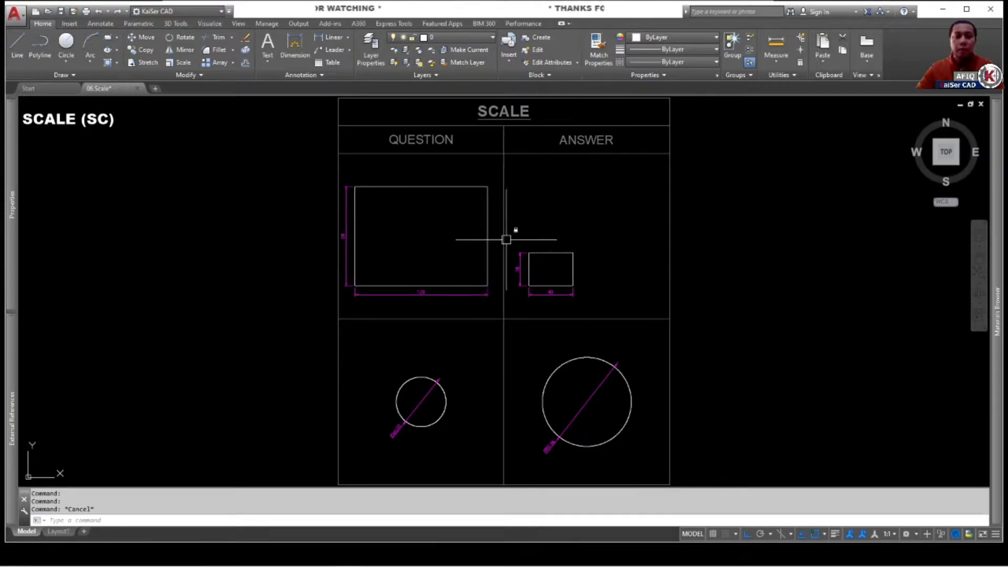
# Scale the 40 by 30 rectangle in the ANSWER column by a factor of 3 from its lower-left corner.
pyautogui.scroll(2, 558, 318)
pyautogui.write('sc')
pyautogui.press('Return')
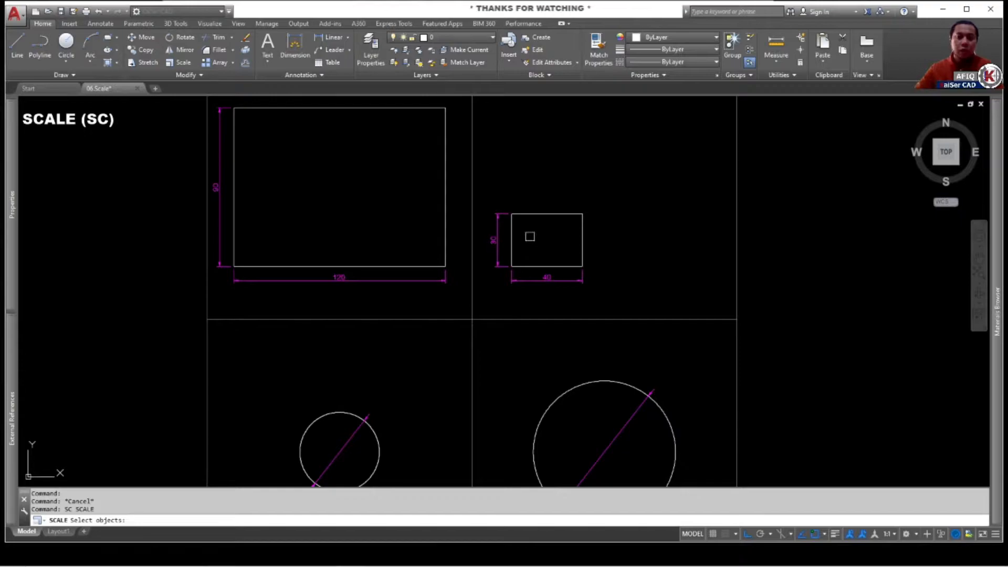
pyautogui.moveTo(479, 254); pyautogui.dragTo(650, 348, button='middle')
pyautogui.scroll(2, 430, 323)
pyautogui.moveTo(776, 359); pyautogui.dragTo(576, 298, button='middle')
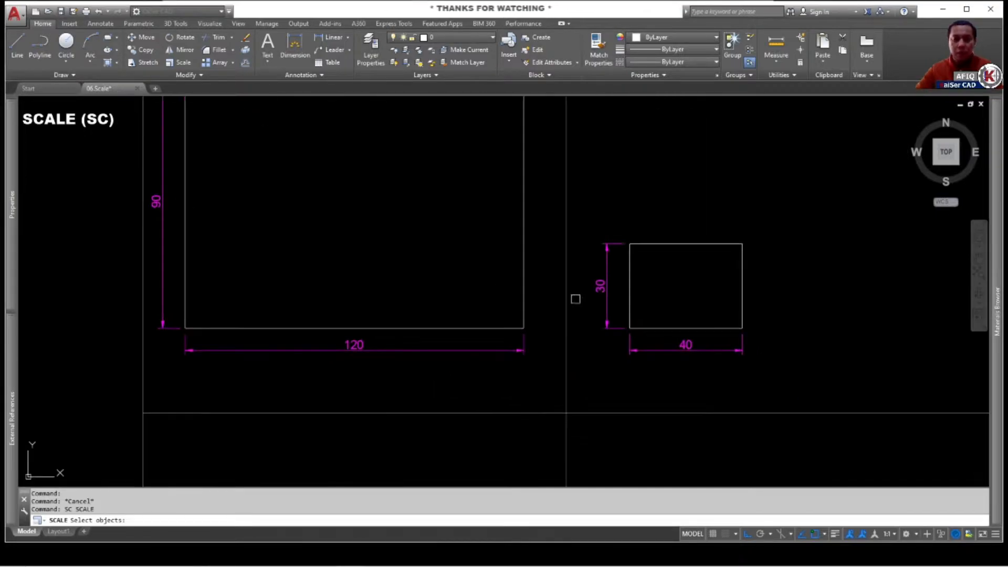
pyautogui.moveTo(591, 263); pyautogui.dragTo(650, 317, button='middle')
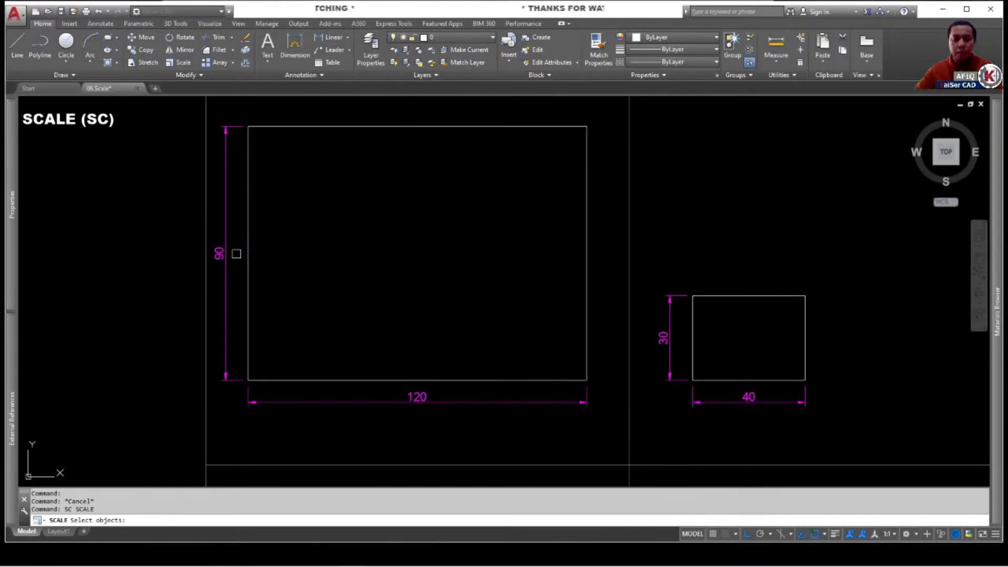
pyautogui.click(740, 296)
pyautogui.press('Return')
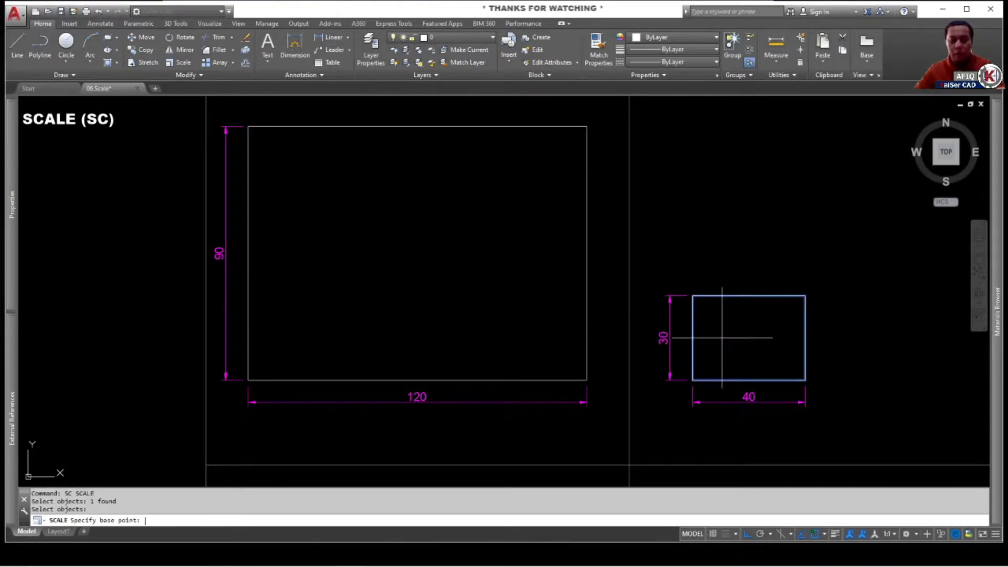
pyautogui.click(694, 379)
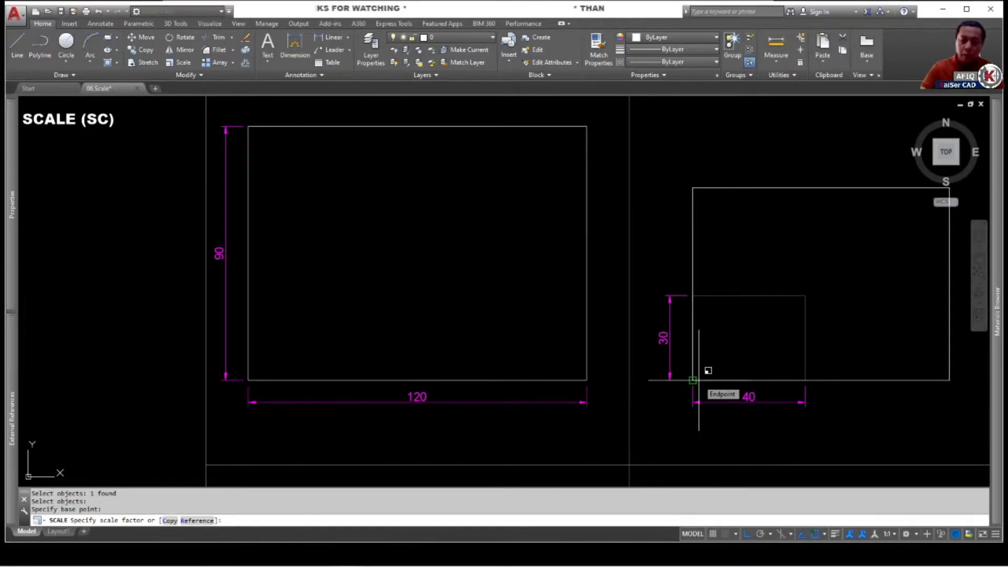
pyautogui.press('Return')
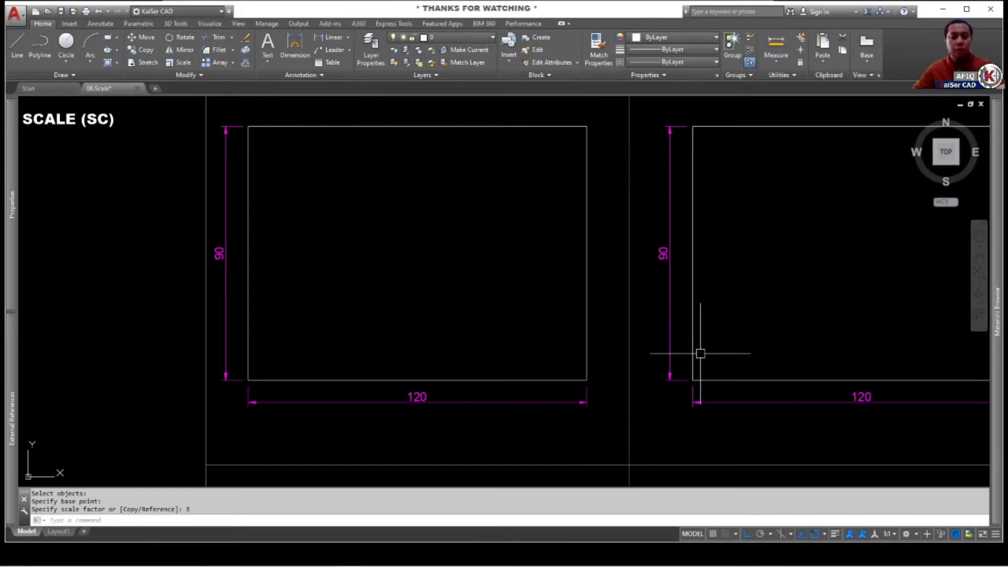
# Undo the last scaling of the rectangle in the ANSWER column.
pyautogui.hotkey('ctrl', 'z')
pyautogui.scroll(5, 617, 263)
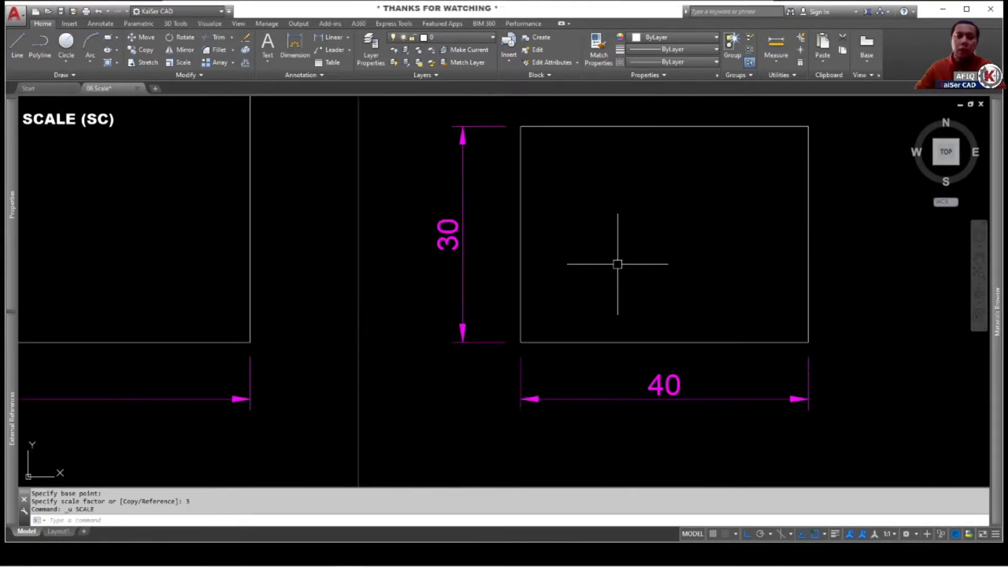
pyautogui.scroll(-2, 589, 314)
# Draw a vertical line 90 units long upward from the lower-left corner of the small ANSWER rectangle.
pyautogui.moveTo(475, 315)
pyautogui.mouseDown(button='middle')
pyautogui.moveTo(542, 315)
pyautogui.moveTo(618, 356)
pyautogui.mouseUp(button='middle')
pyautogui.scroll(-3, 541, 315)
pyautogui.scroll(2, 580, 322)
pyautogui.write('l')
pyautogui.press('Return')
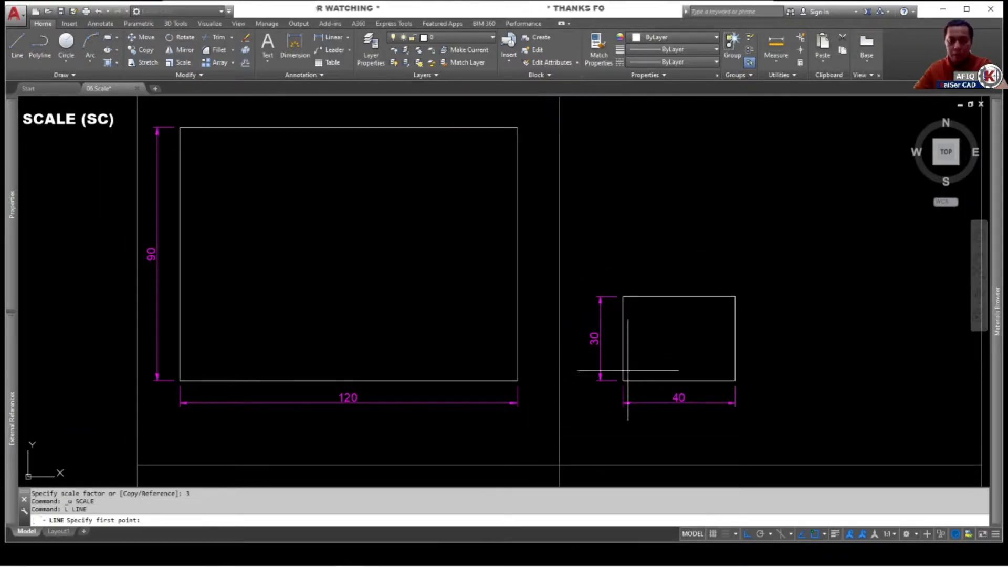
pyautogui.click(625, 380)
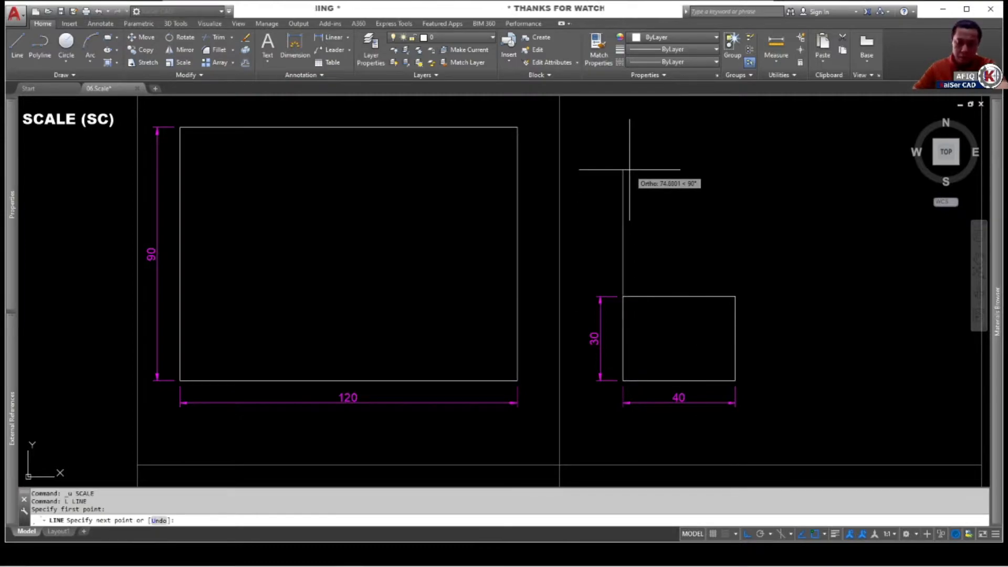
pyautogui.press('Return')
pyautogui.press('Escape')
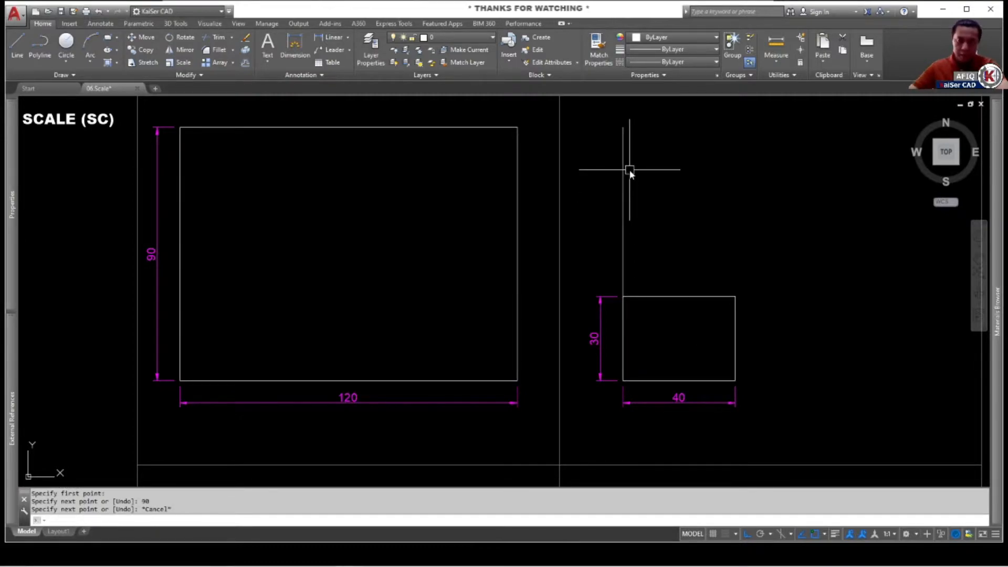
pyautogui.click(622, 168)
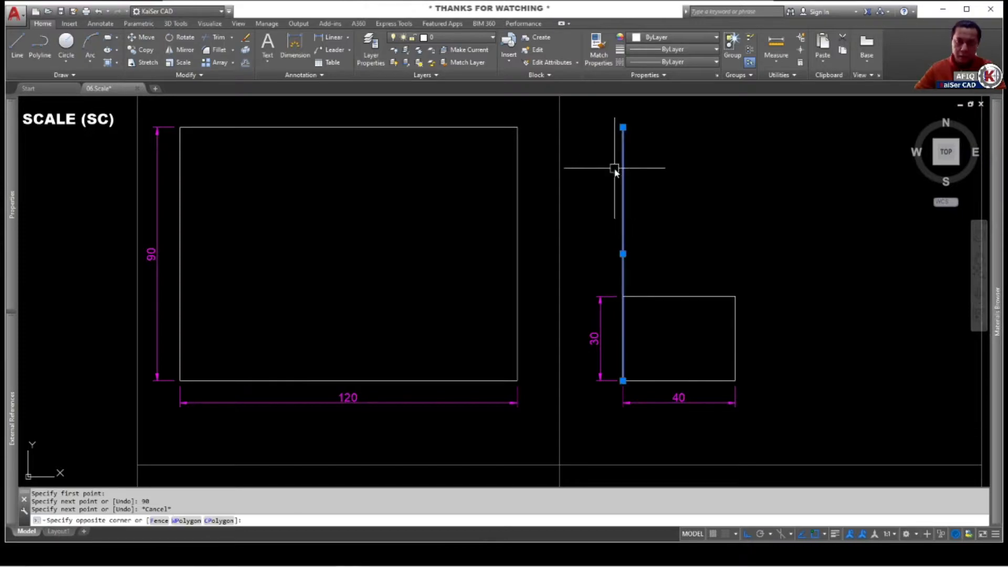
pyautogui.press('Escape')
pyautogui.press('Escape')
pyautogui.press('Escape')
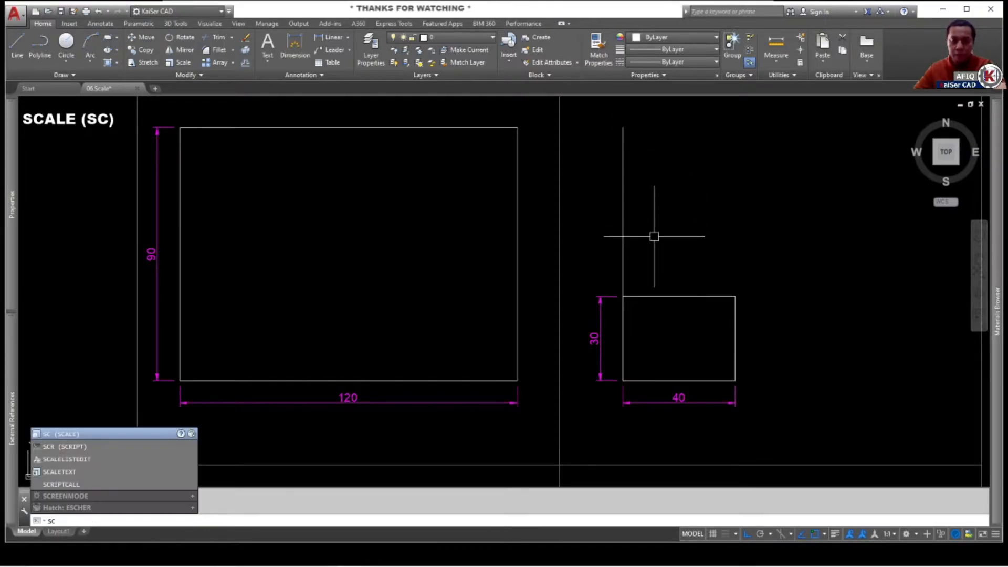
# Scale a copy of the small rectangle from its lower-left corner, using its left side as reference and the vertical line's upper end as new length.
pyautogui.press('Return')
pyautogui.click(604, 268)
pyautogui.click(838, 397)
pyautogui.press('Return')
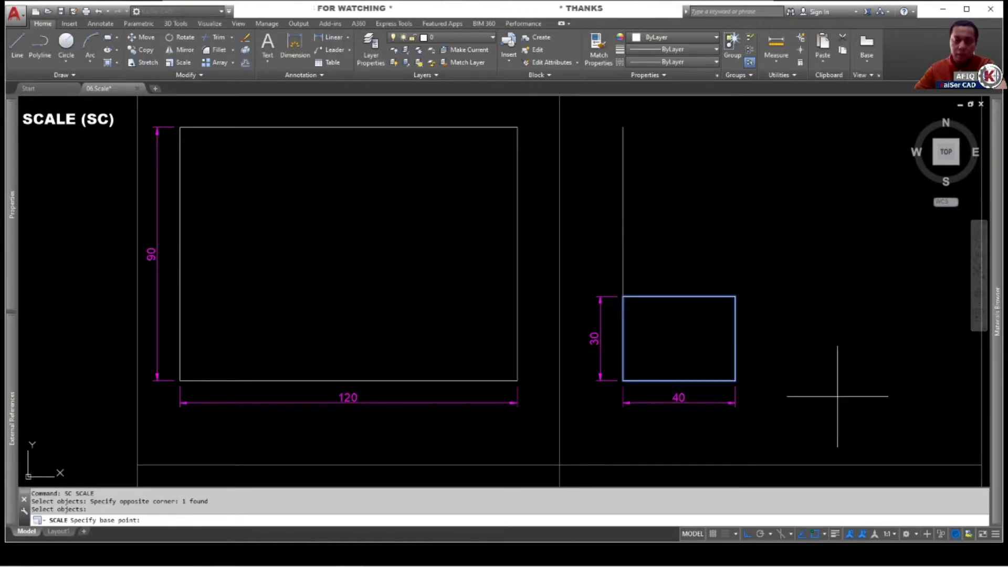
pyautogui.click(624, 380)
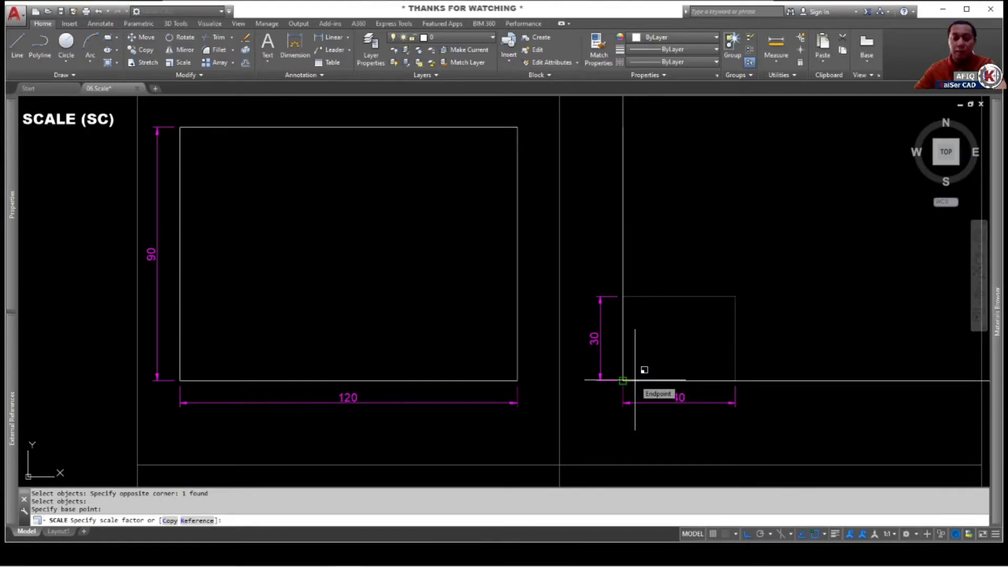
pyautogui.write('c')
pyautogui.press('Return')
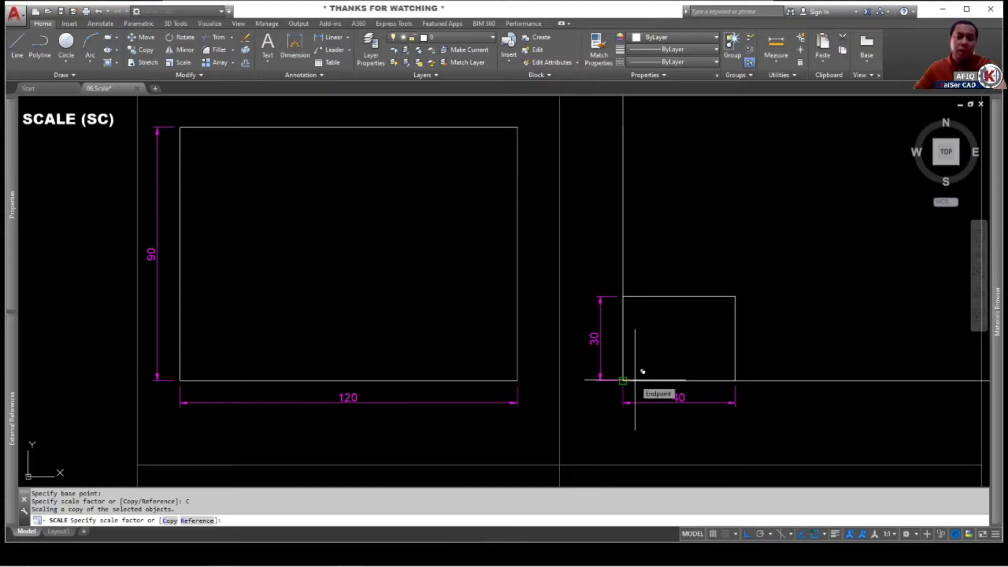
pyautogui.scroll(-2, 676, 281)
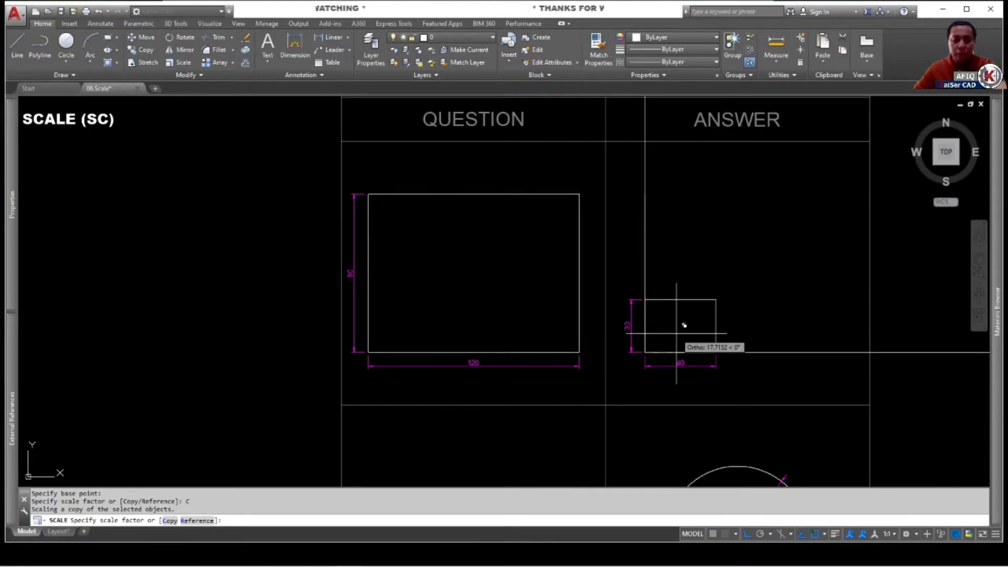
pyautogui.press('Return')
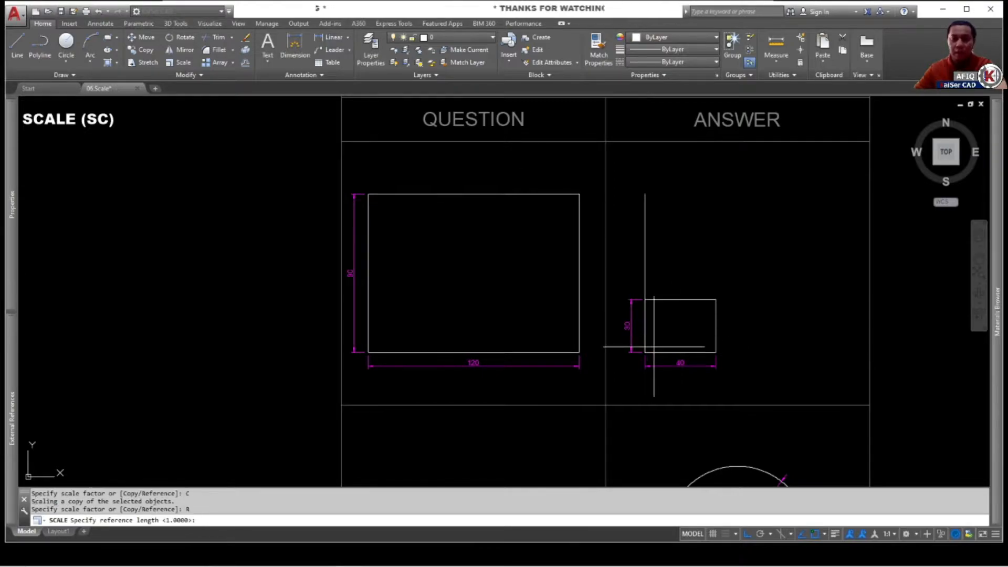
pyautogui.scroll(3, 652, 345)
pyautogui.click(652, 362)
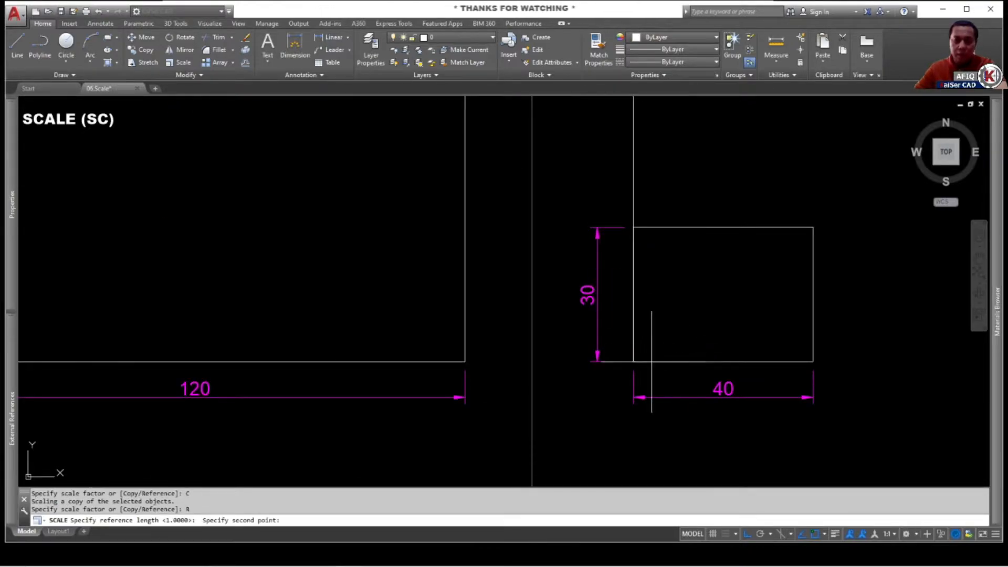
pyautogui.click(648, 227)
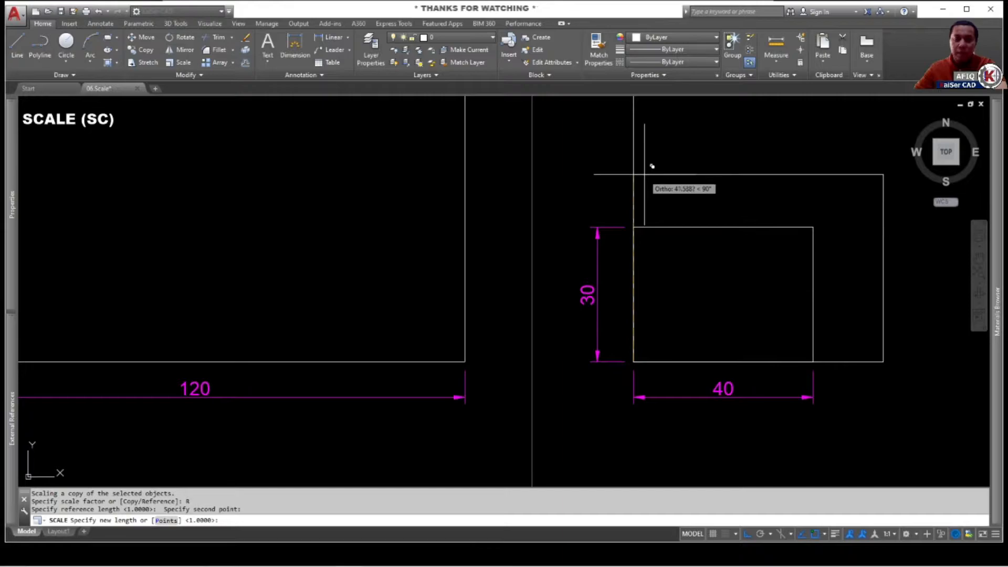
pyautogui.scroll(-2, 650, 165)
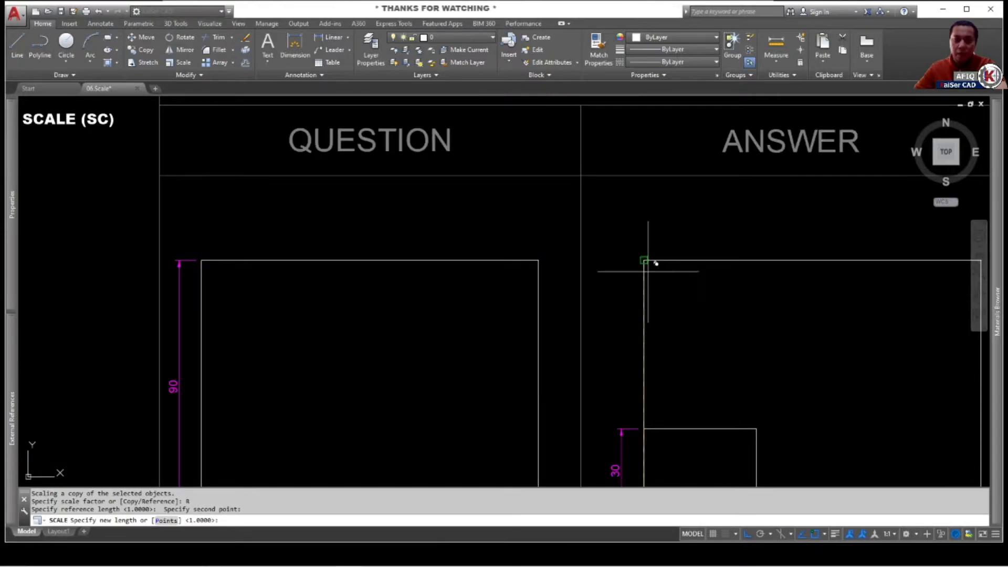
pyautogui.click(645, 263)
pyautogui.moveTo(791, 373); pyautogui.dragTo(628, 239, button='middle')
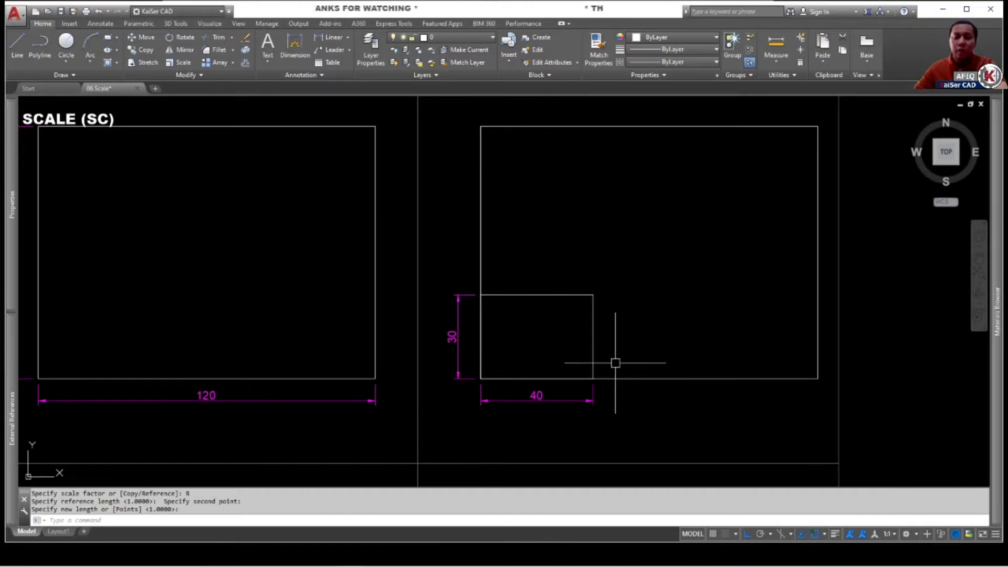
# Check the enlarged copy, the original small rectangle and the vertical line by highlighting each of them.
pyautogui.click(654, 126)
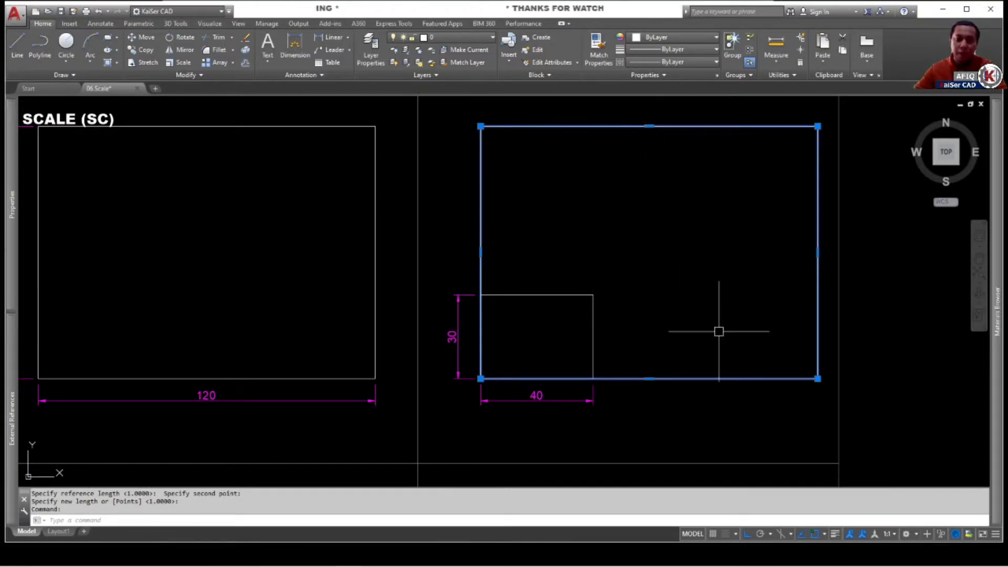
pyautogui.click(565, 295)
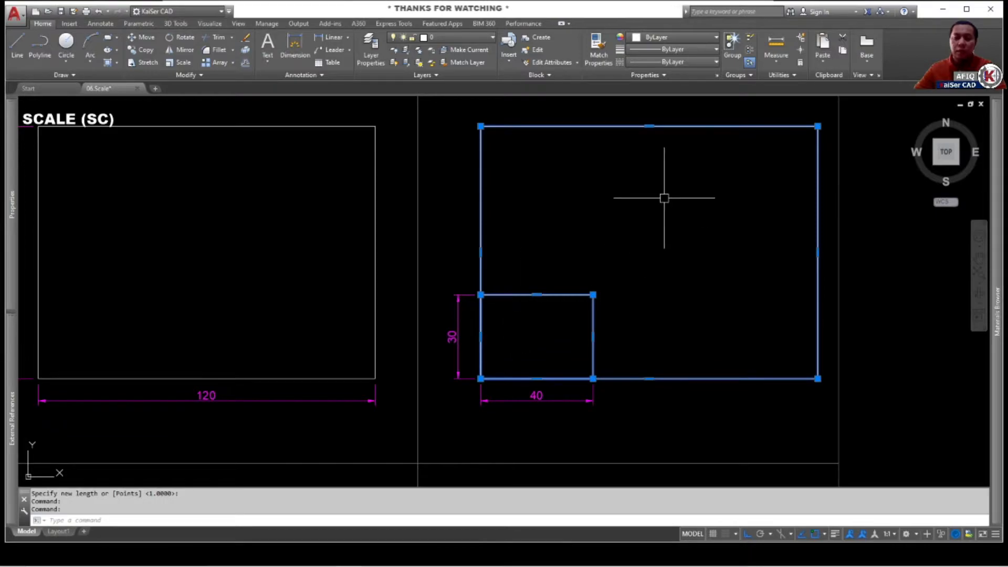
pyautogui.press('Escape')
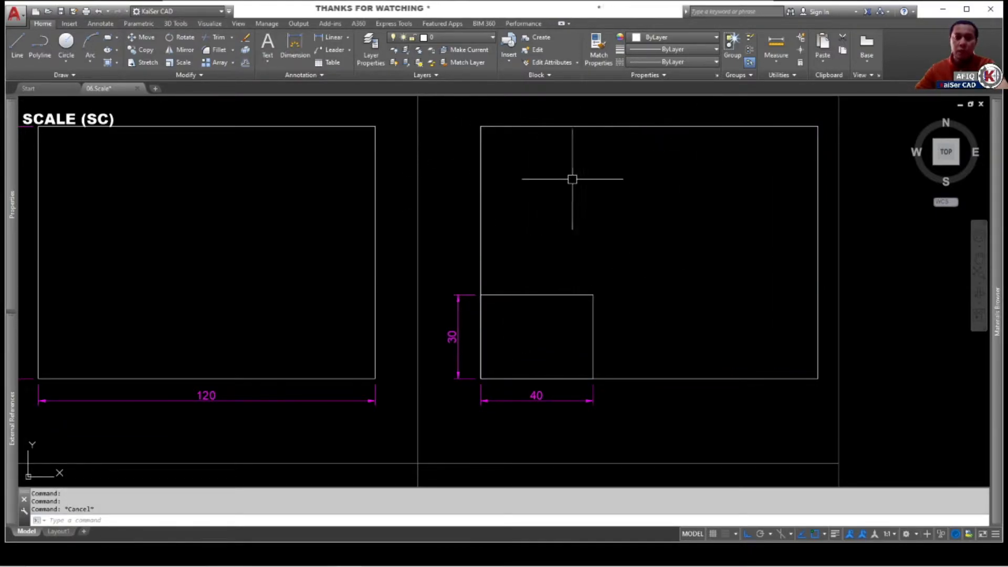
pyautogui.moveTo(484, 180); pyautogui.dragTo(451, 187)
pyautogui.click(538, 149)
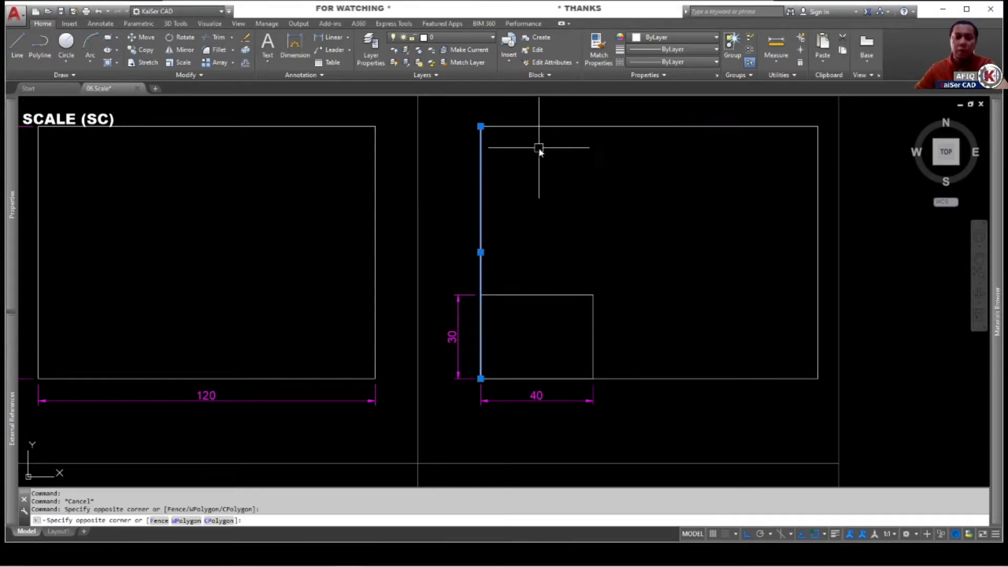
pyautogui.click(483, 171)
pyautogui.press('Escape')
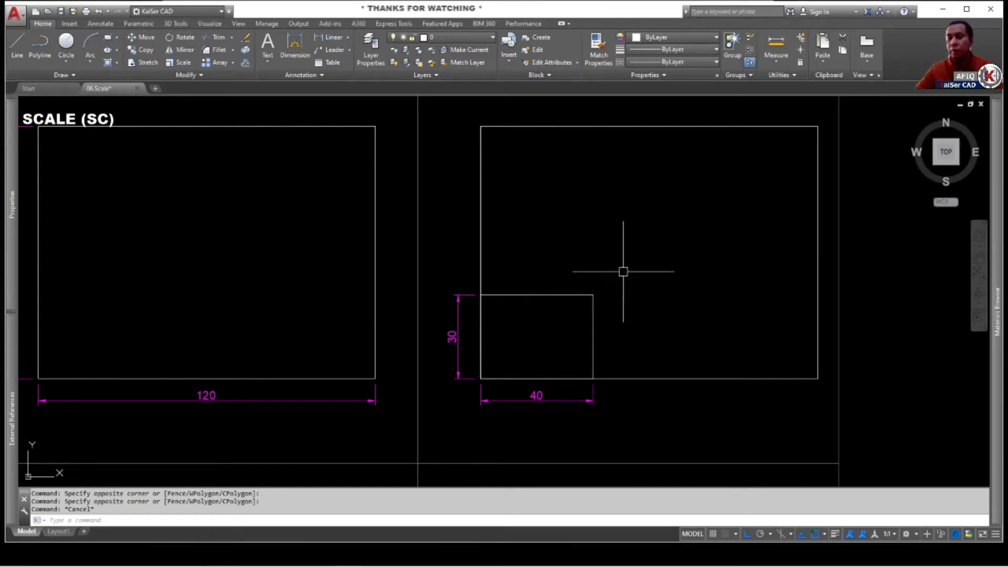
# Add a vertical linear dimension along the full left side of the enlarged rectangle.
pyautogui.write('dli')
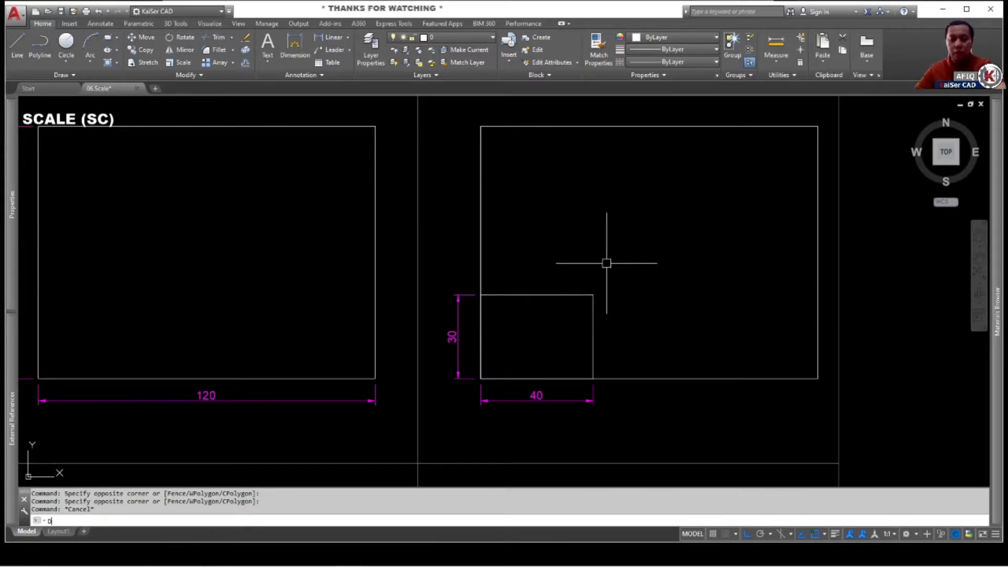
pyautogui.press('Return')
pyautogui.click(503, 378)
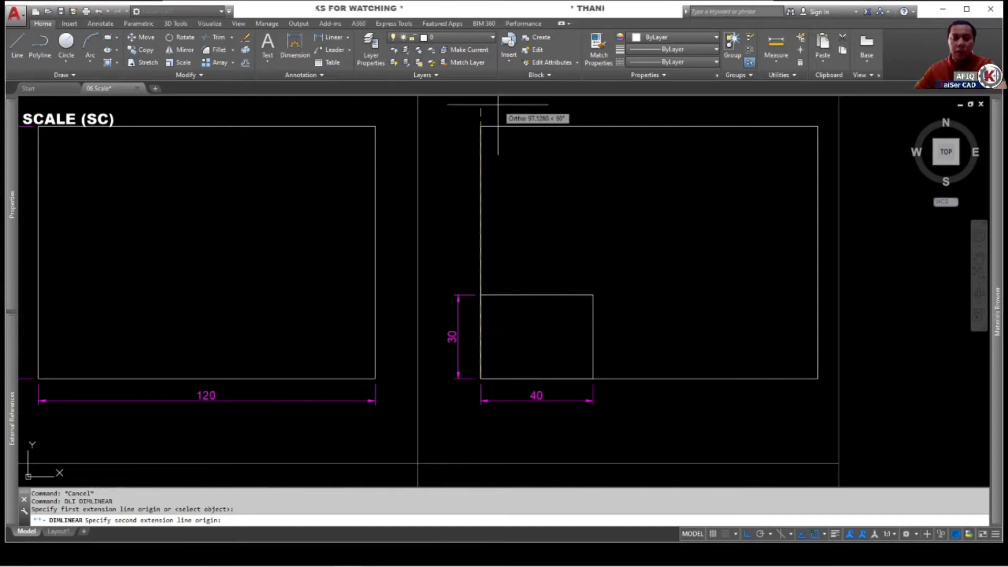
pyautogui.press('Escape')
pyautogui.press('Return')
pyautogui.click(506, 376)
pyautogui.click(513, 127)
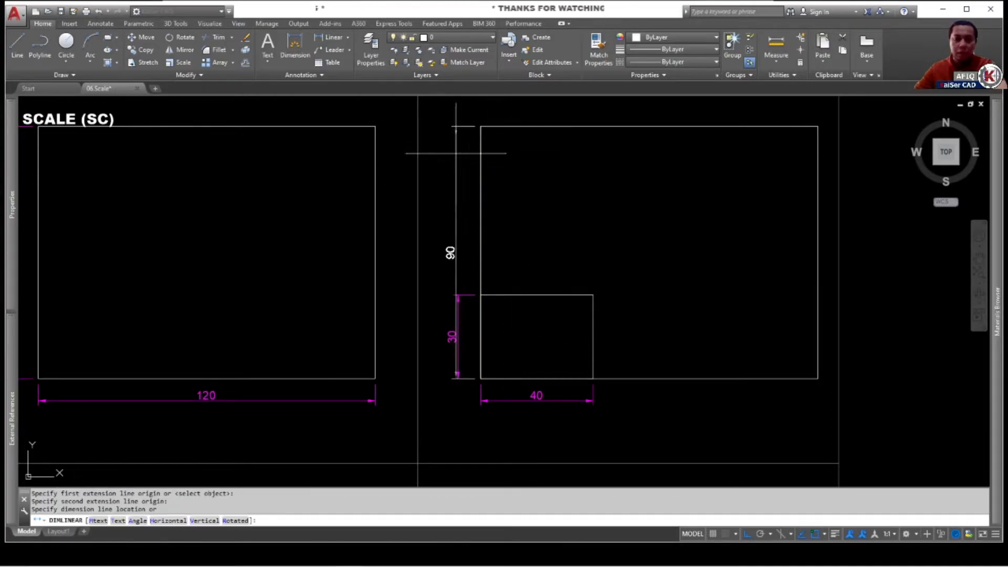
pyautogui.click(440, 175)
# Examine the QUESTION and ANSWER circles and compare their diameter dimensions.
pyautogui.scroll(-2, 502, 472)
pyautogui.moveTo(502, 472); pyautogui.dragTo(556, 205, button='middle')
pyautogui.scroll(2, 588, 411)
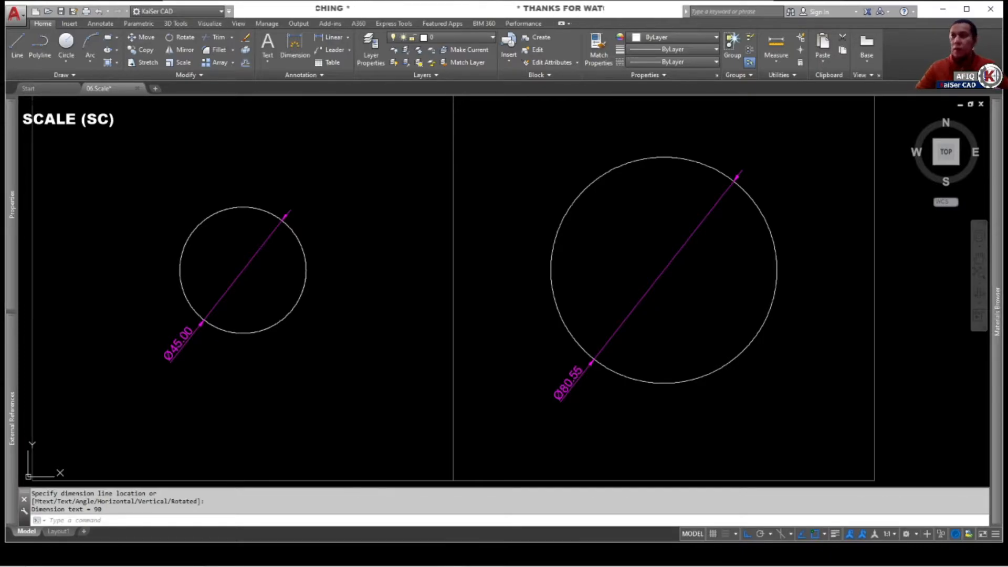
pyautogui.click(735, 247)
pyautogui.moveTo(652, 271)
pyautogui.mouseDown(button='middle')
pyautogui.moveTo(743, 263)
pyautogui.moveTo(985, 301)
pyautogui.moveTo(940, 285)
pyautogui.mouseUp(button='middle')
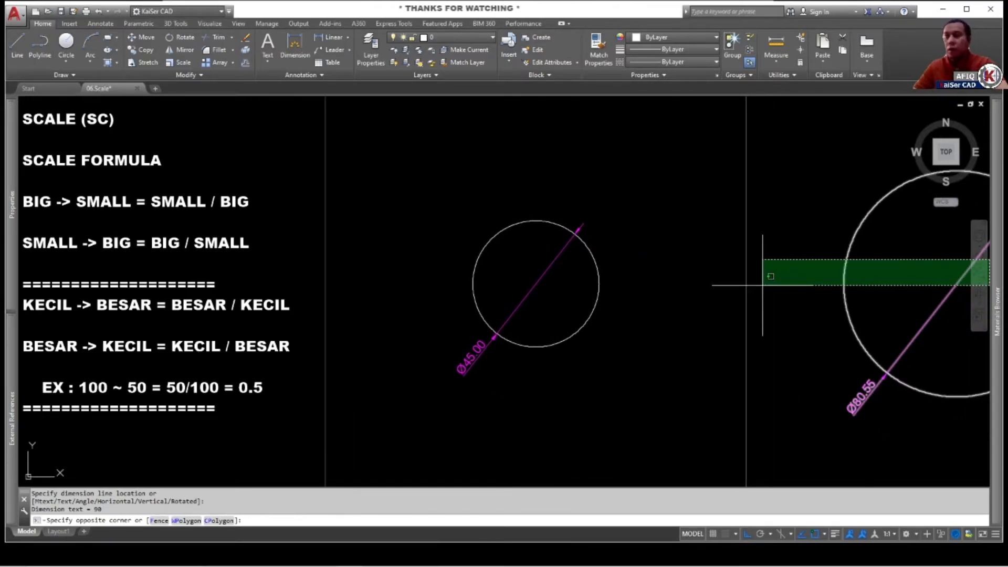
pyautogui.press('Escape')
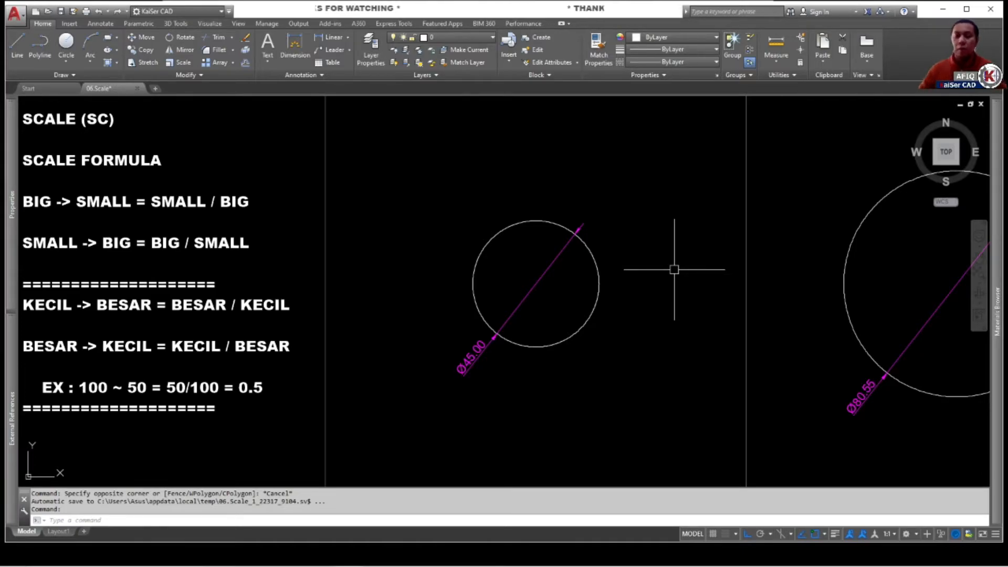
pyautogui.moveTo(674, 269)
pyautogui.mouseDown(button='middle')
pyautogui.moveTo(484, 209)
pyautogui.moveTo(562, 259)
pyautogui.moveTo(564, 278)
pyautogui.mouseUp(button='middle')
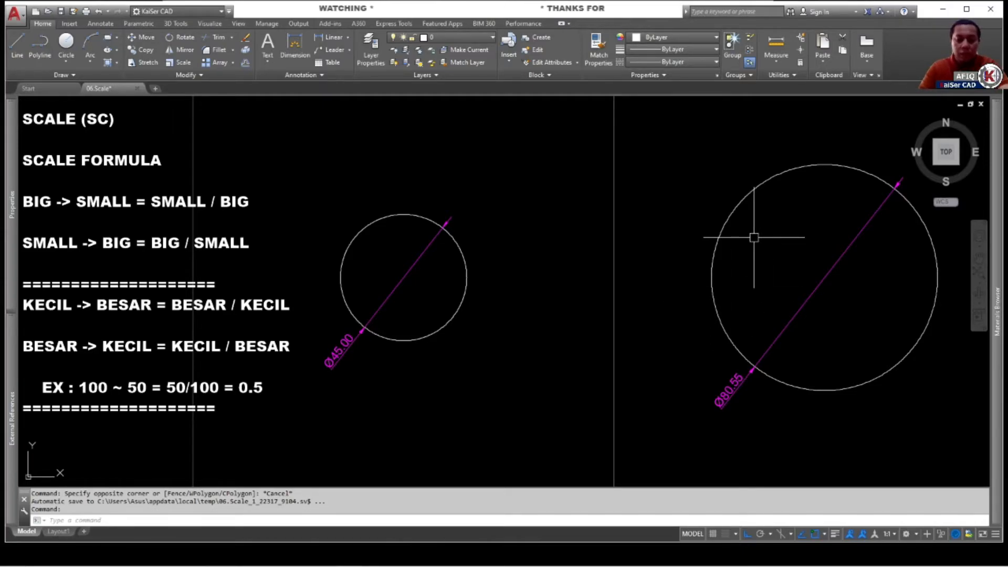
# Calculate the circle's reduction factor with the CAL command as 45/80.55.
pyautogui.write('CAL')
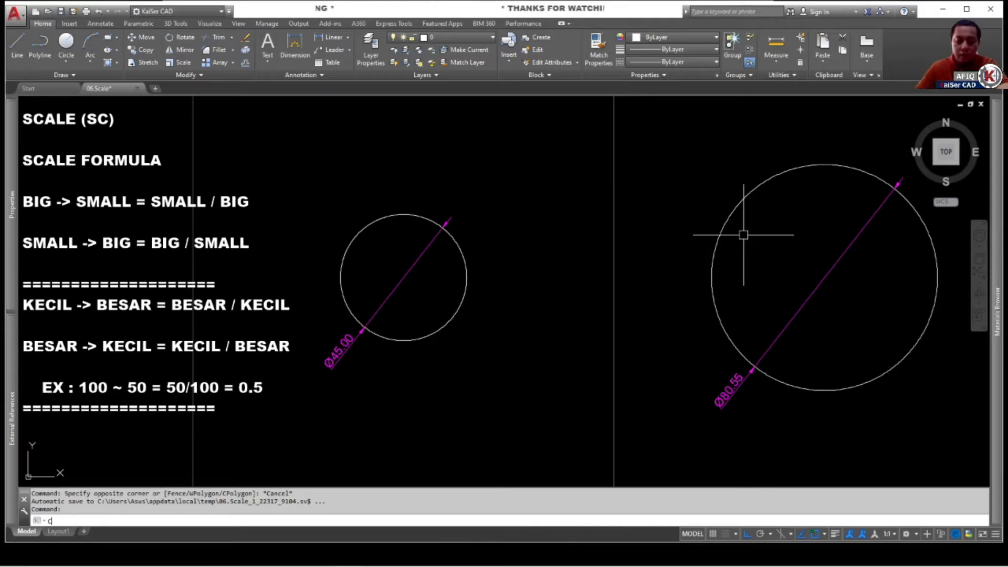
pyautogui.press('Return')
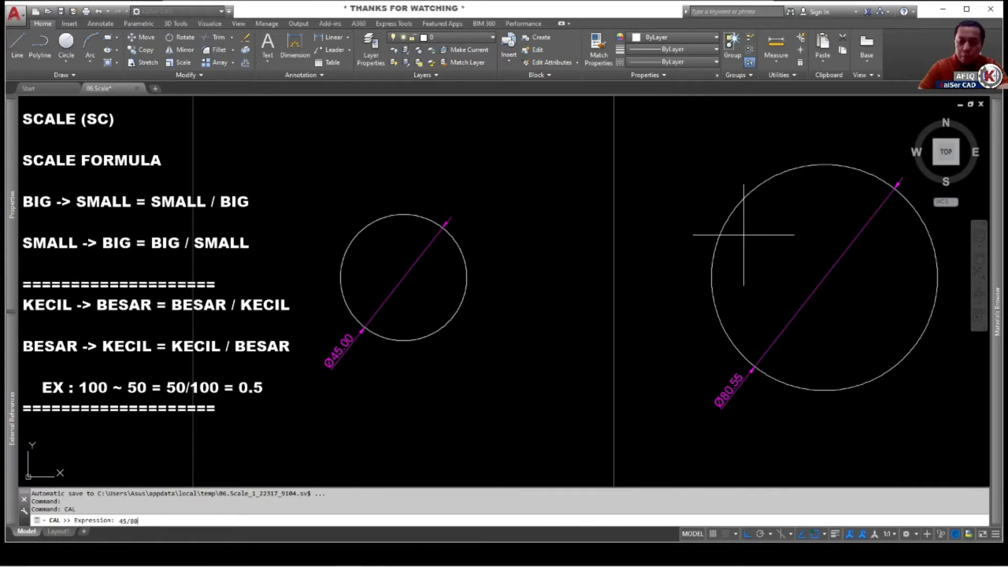
pyautogui.press('Return')
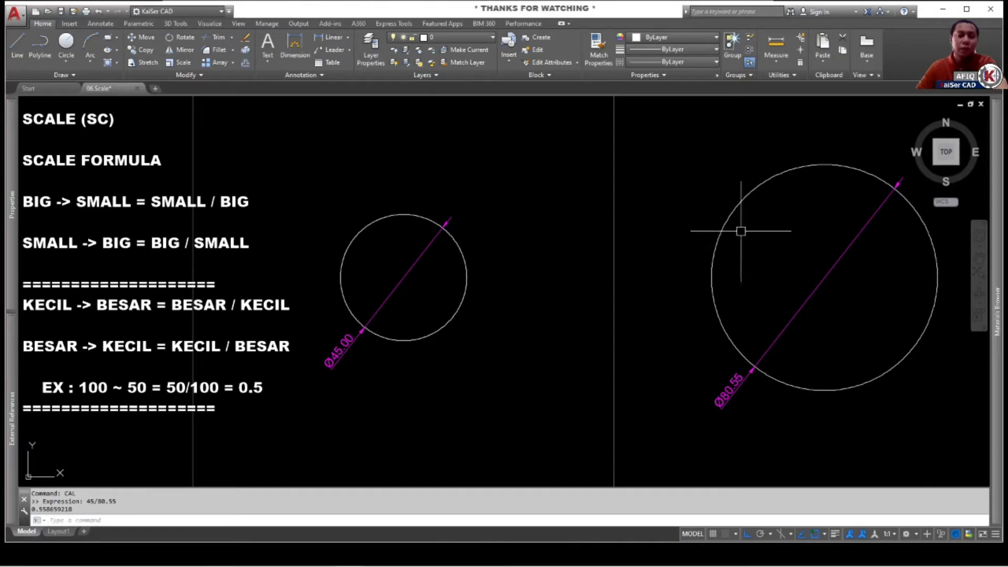
pyautogui.moveTo(73, 508); pyautogui.dragTo(30, 509)
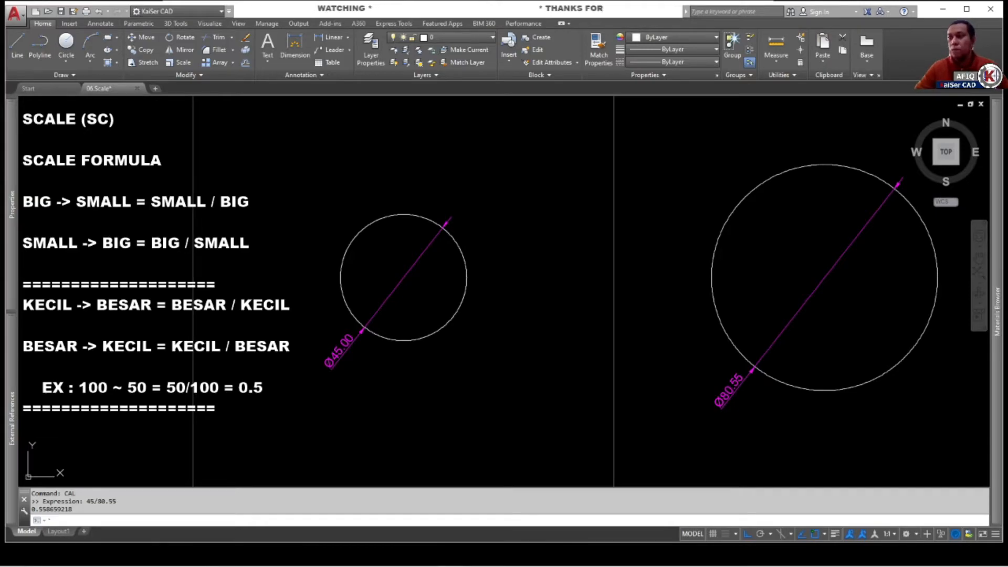
# Scale the ANSWER circle from its centre, using the transparent 'CAL calculator with 45/80.55 as the scale factor.
pyautogui.moveTo(704, 292); pyautogui.dragTo(582, 282, button='middle')
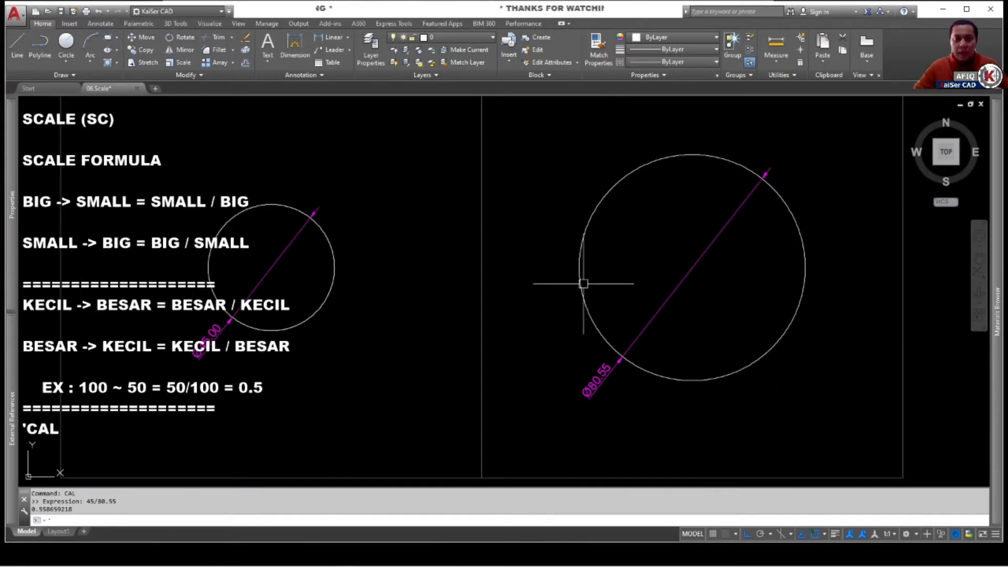
pyautogui.press('Escape')
pyautogui.press('Escape')
pyautogui.write('sc')
pyautogui.press('Return')
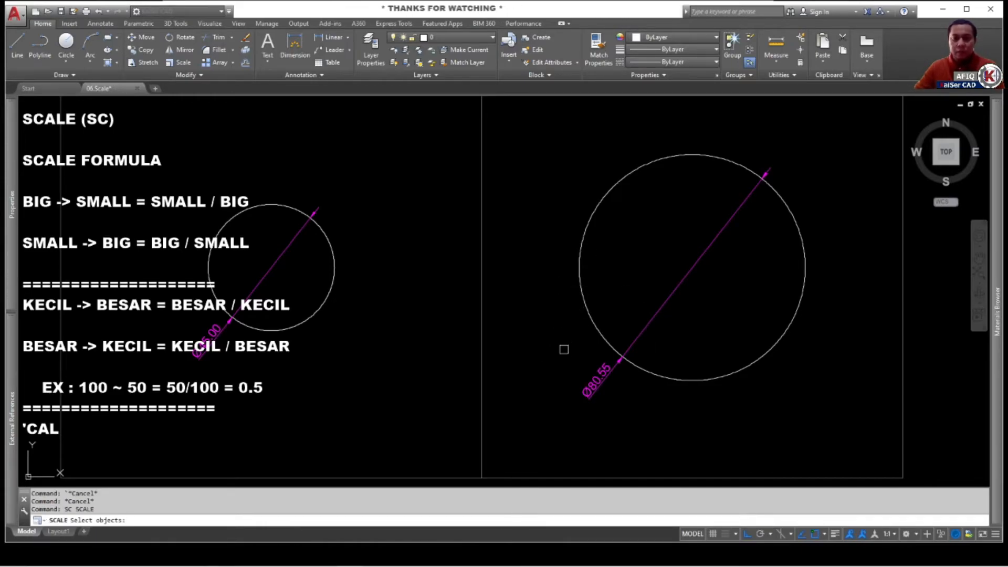
pyautogui.click(598, 328)
pyautogui.press('Return')
pyautogui.click(598, 328)
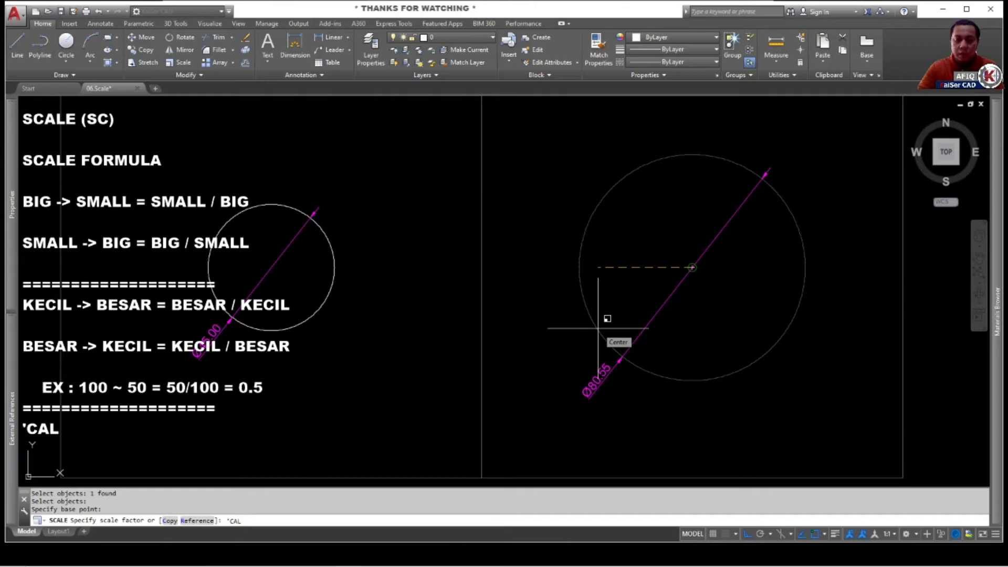
pyautogui.press('Return')
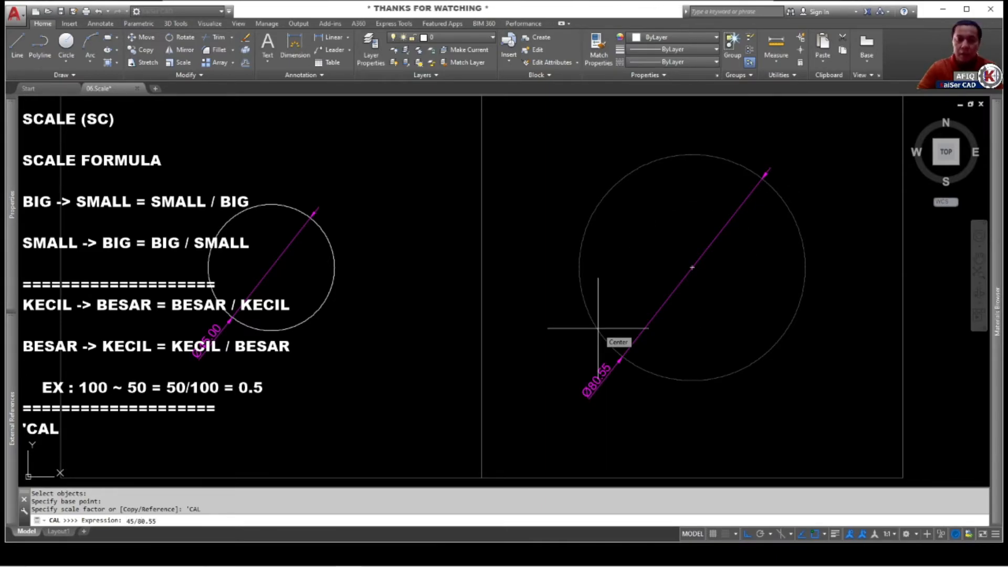
pyautogui.press('Return')
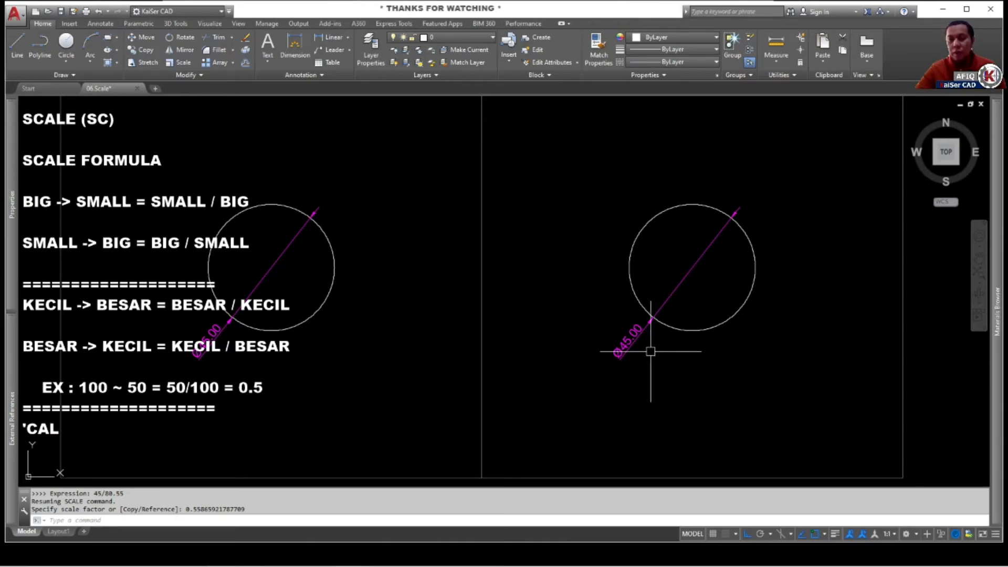
# Scale the ANSWER circle up from its centre, using the transparent 'CAL calculator with 99.99/45 as the scale factor.
pyautogui.write('sc')
pyautogui.press('Return')
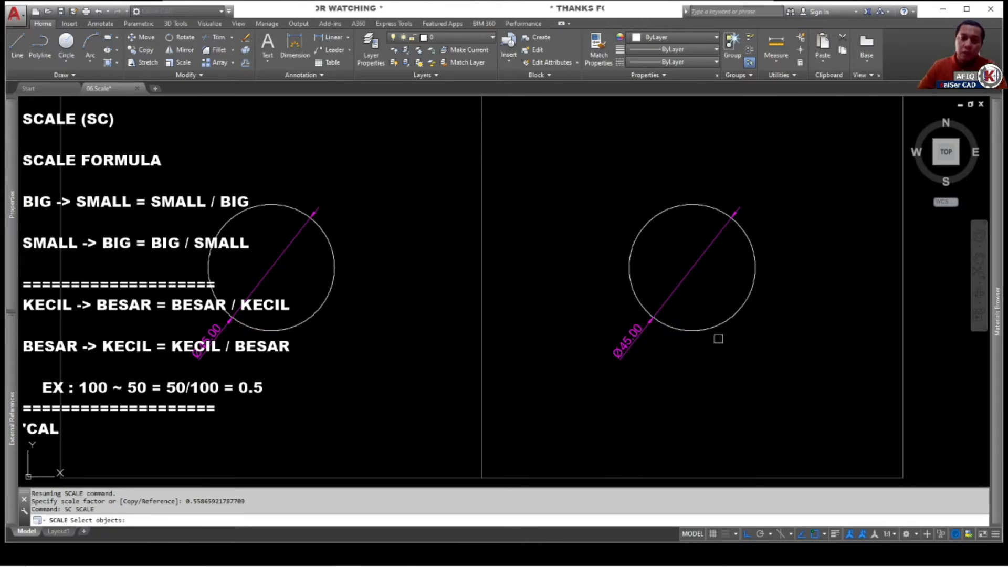
pyautogui.click(714, 330)
pyautogui.press('Return')
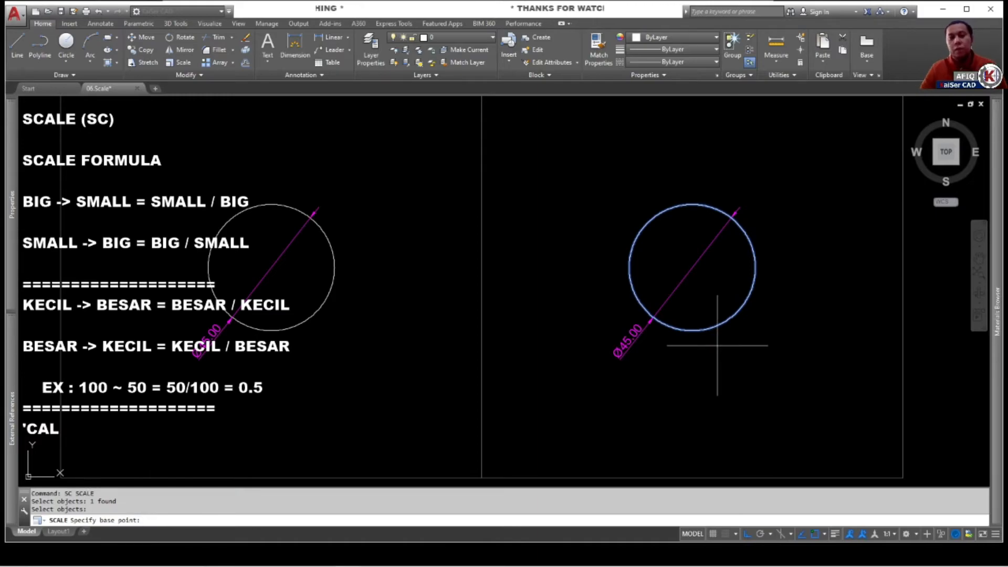
pyautogui.click(721, 327)
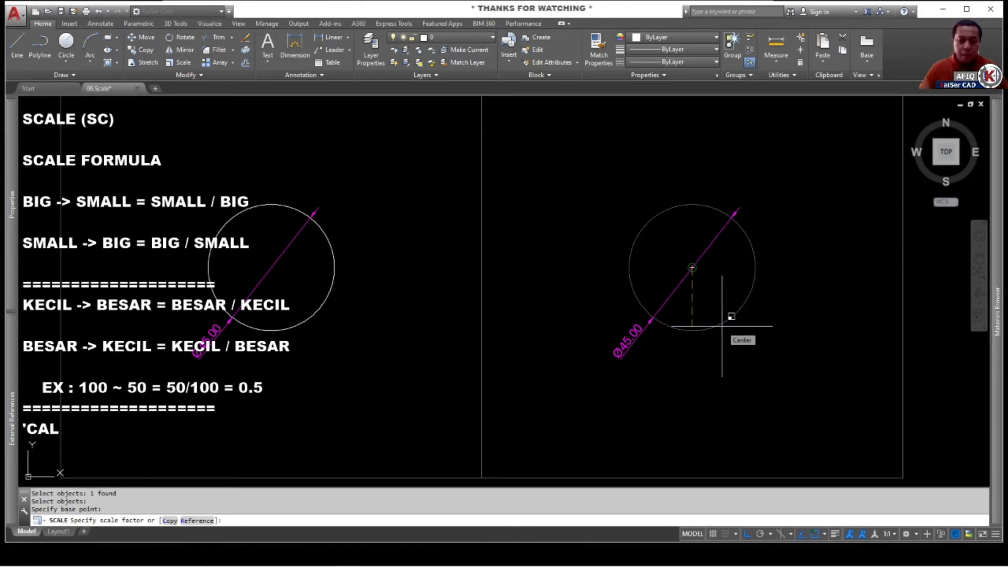
pyautogui.write("'CAL")
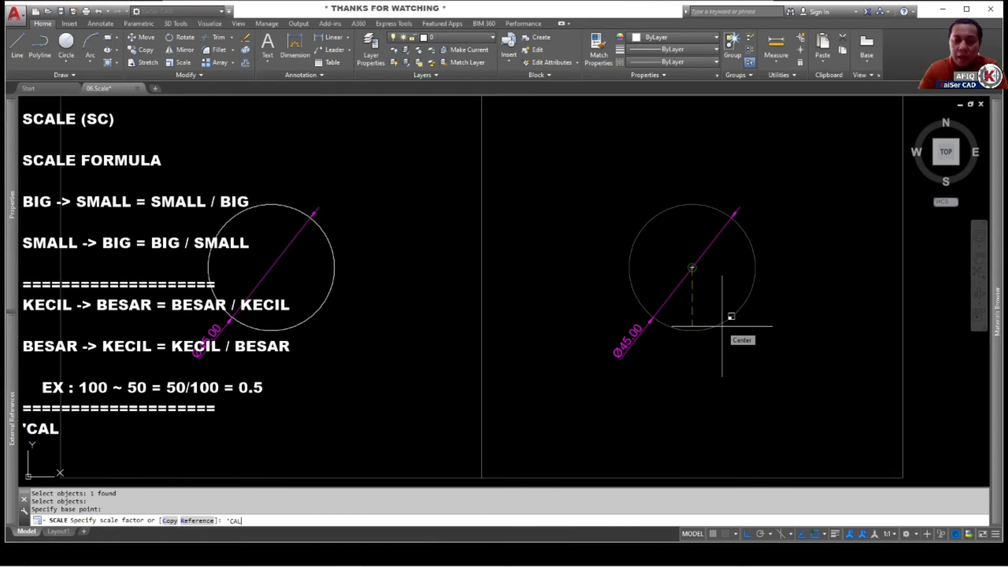
pyautogui.write('99')
pyautogui.press('BackSpace')
pyautogui.press('BackSpace')
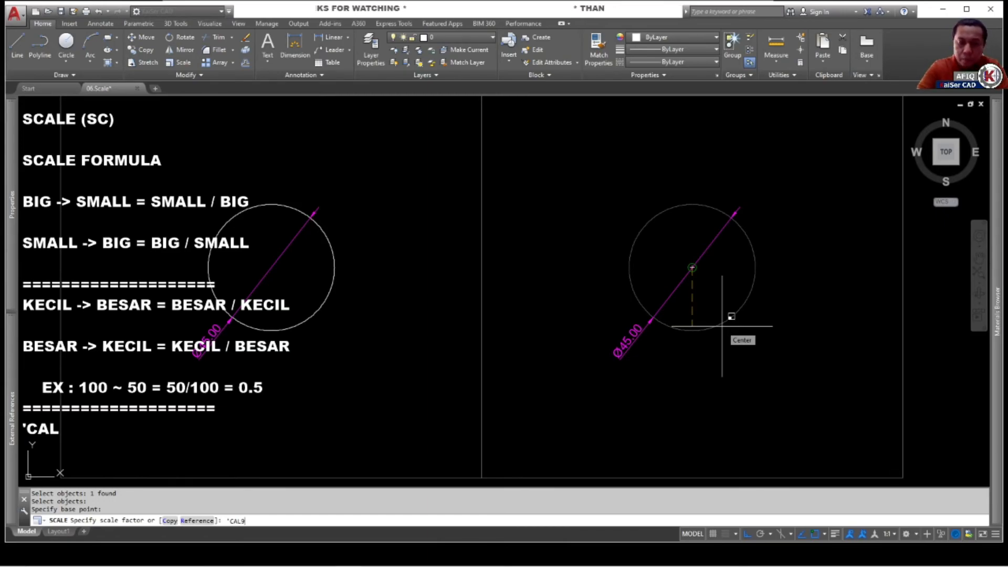
pyautogui.press('Return')
pyautogui.write('99.99')
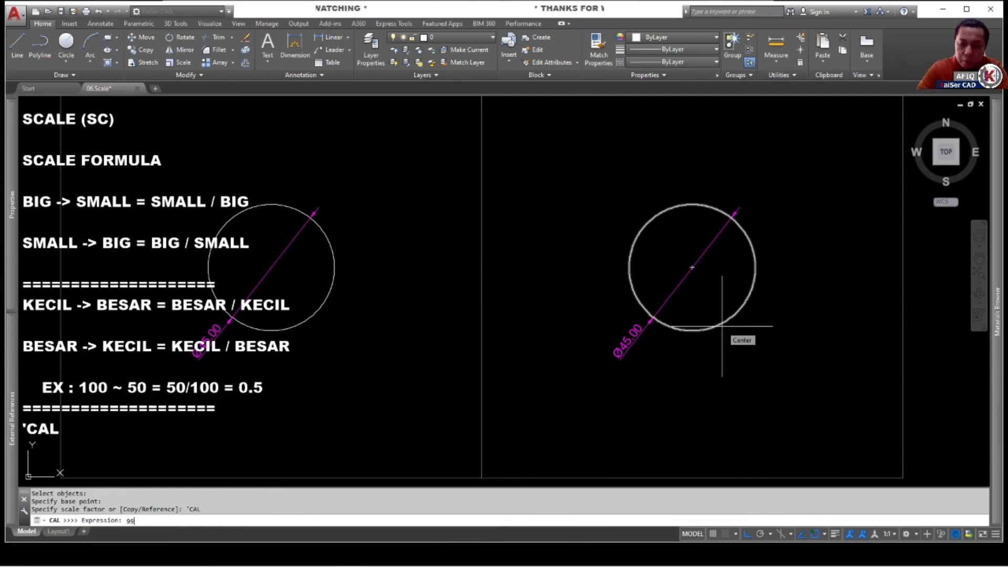
pyautogui.write('/45')
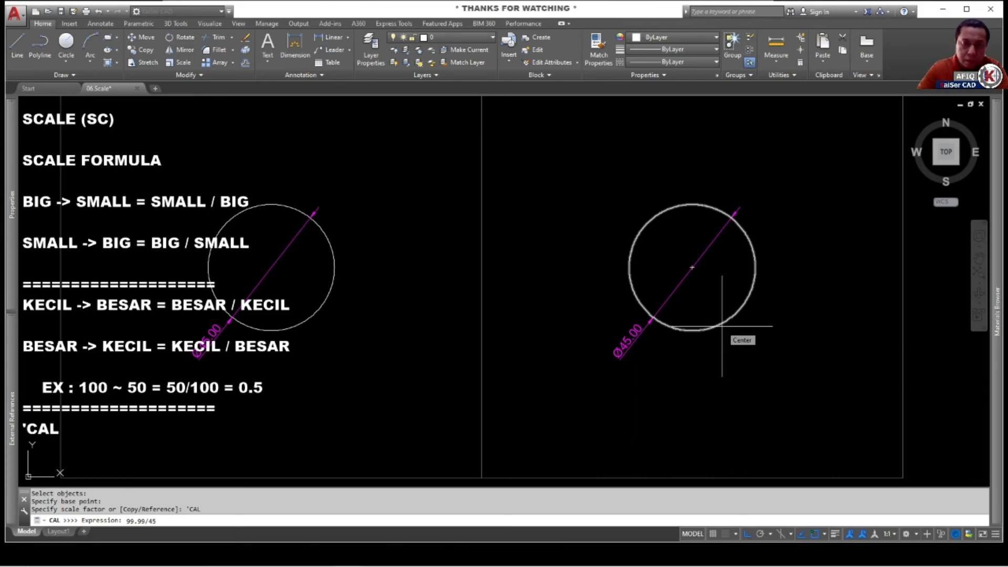
pyautogui.press('Return')
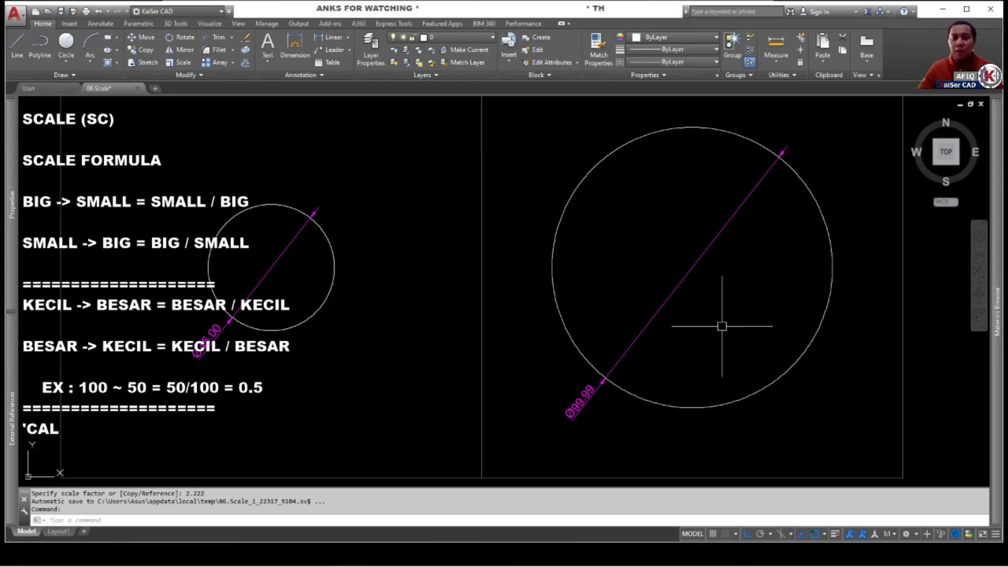
pyautogui.scroll(-5, 722, 326)
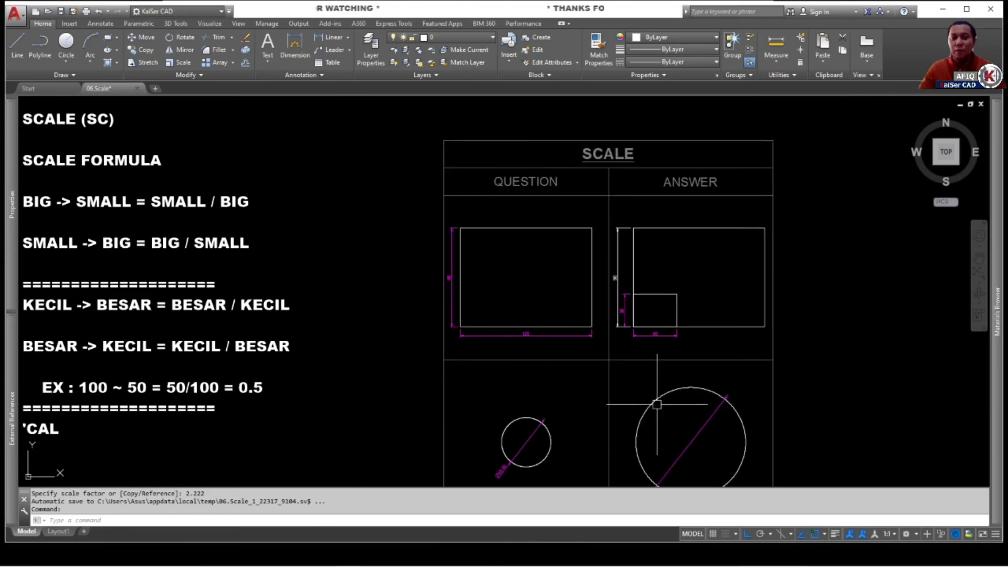